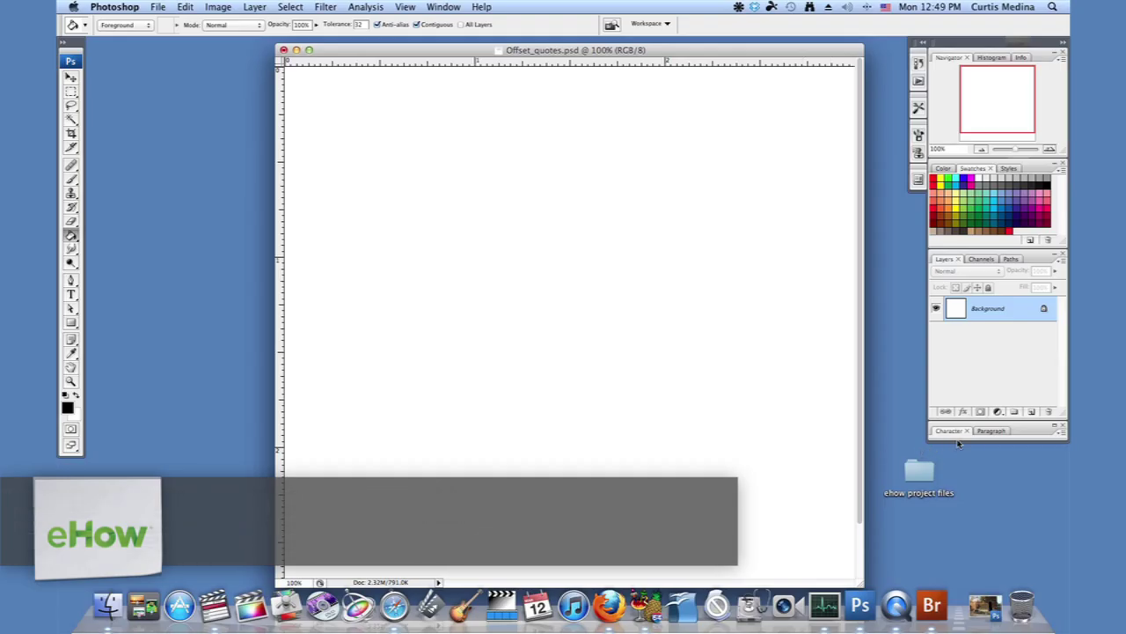
- Add a new Layer 1 and fill it with a Render > Clouds texture
click(1027, 412)
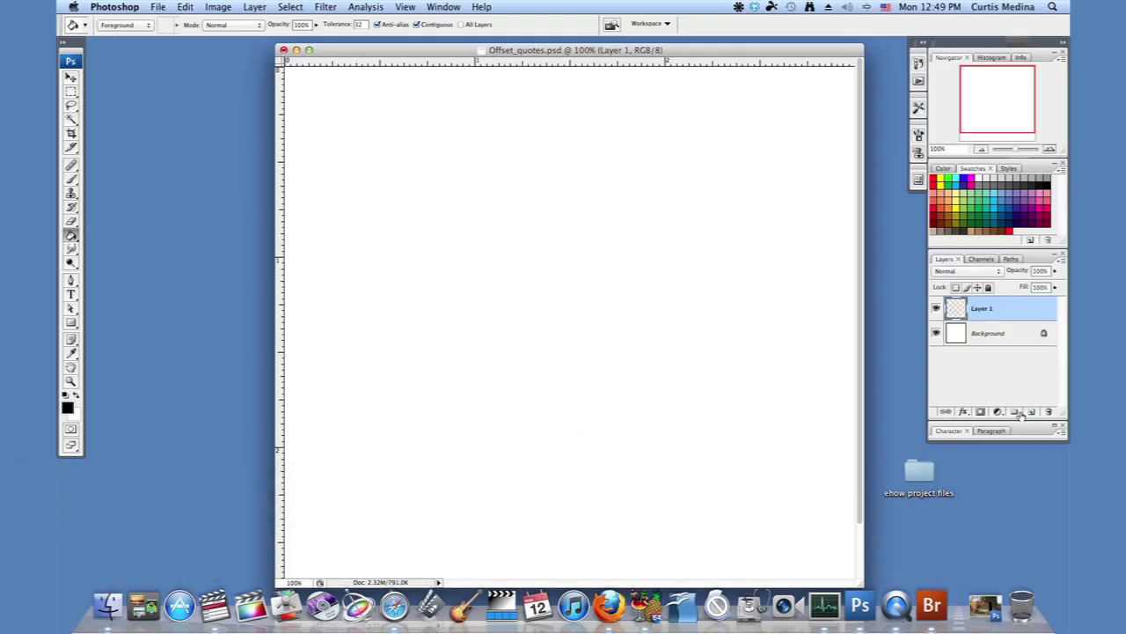
click(331, 8)
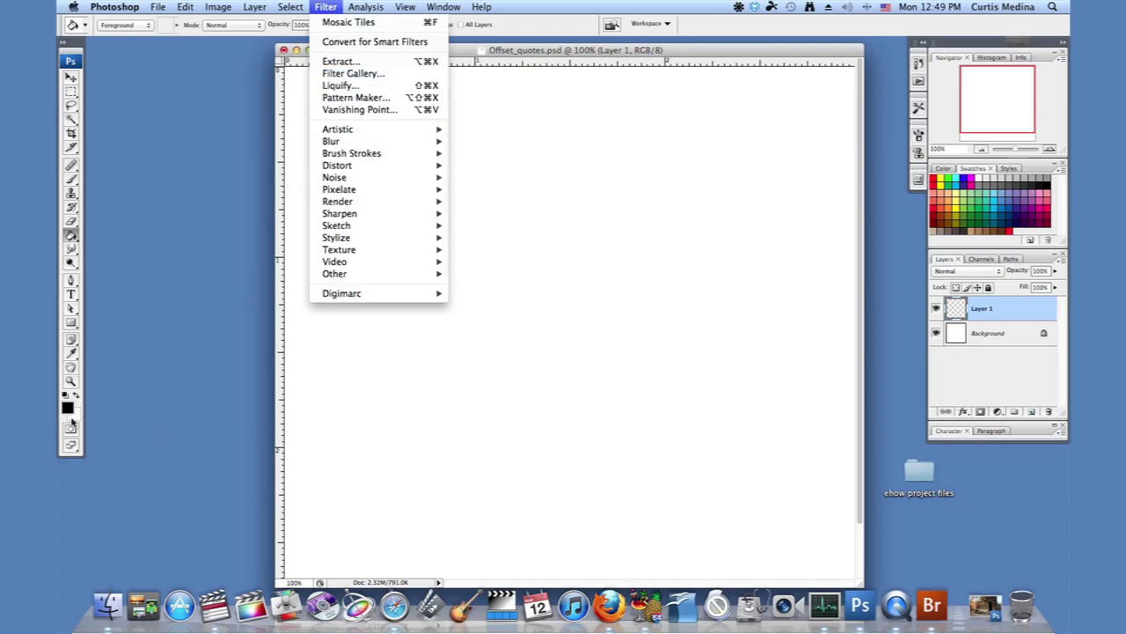
mouse_move(361, 194)
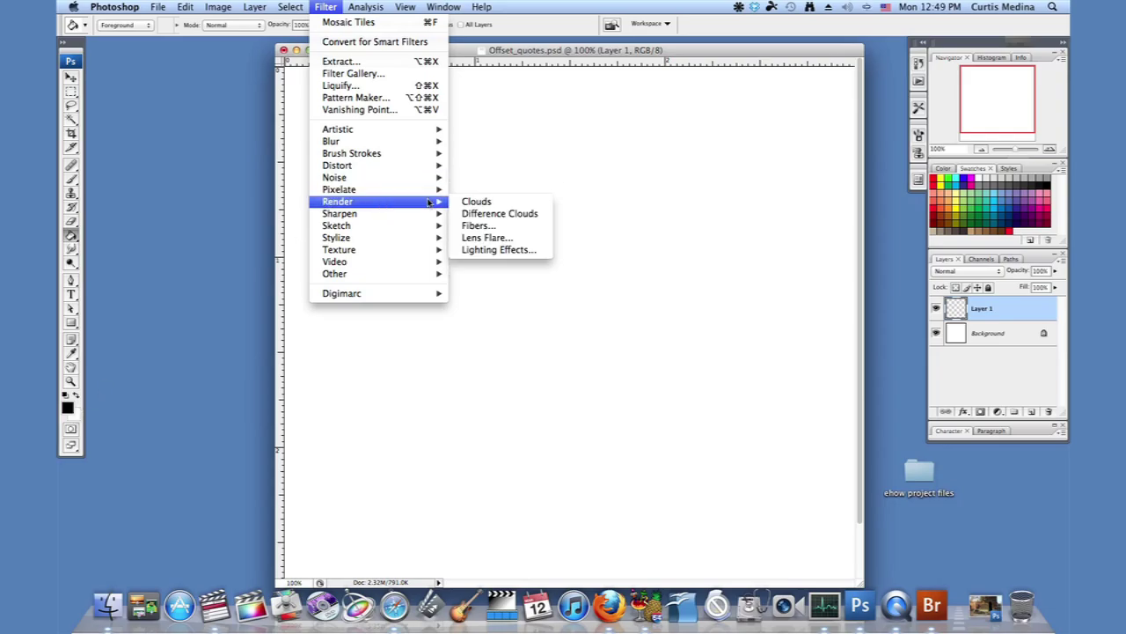
click(475, 203)
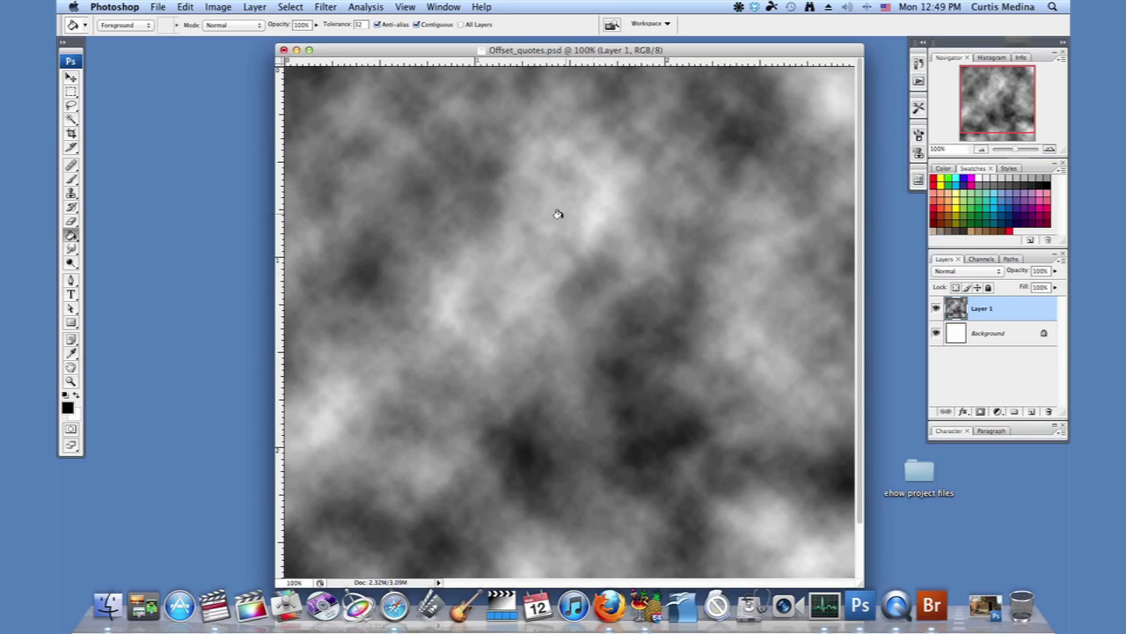
- Apply Render > Difference Clouds to the cloud texture on Layer 1
click(327, 7)
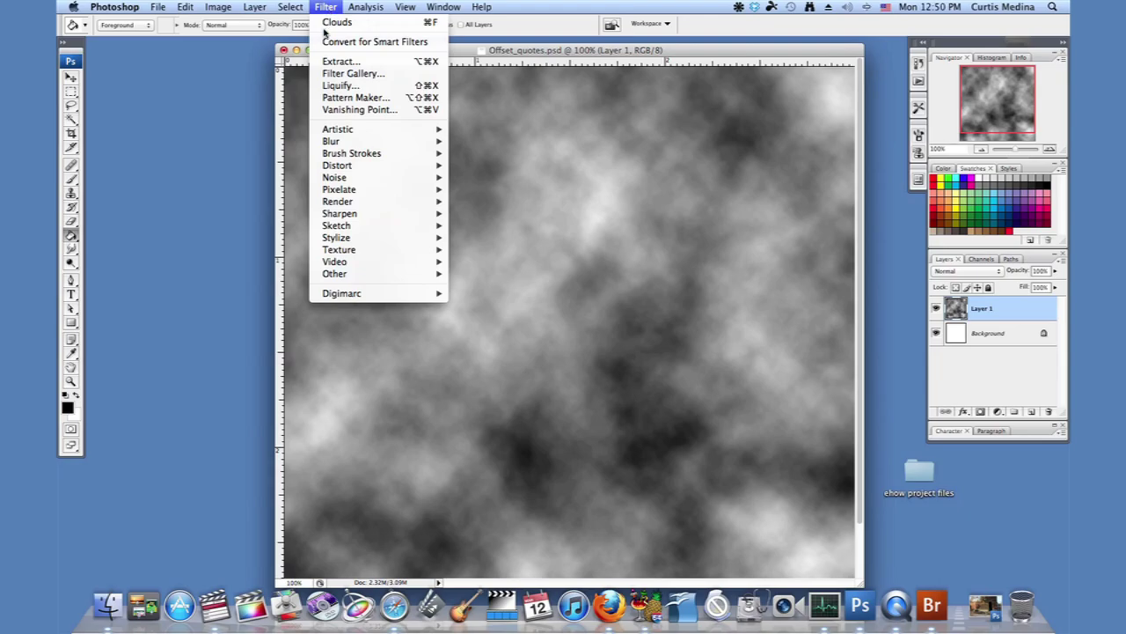
mouse_move(372, 203)
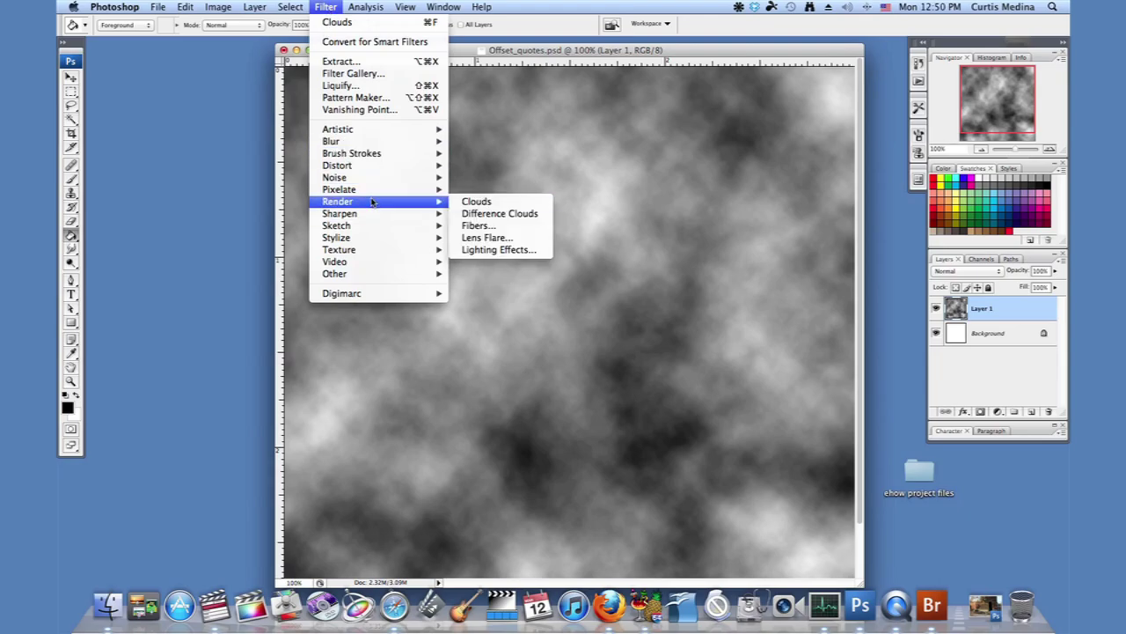
click(487, 213)
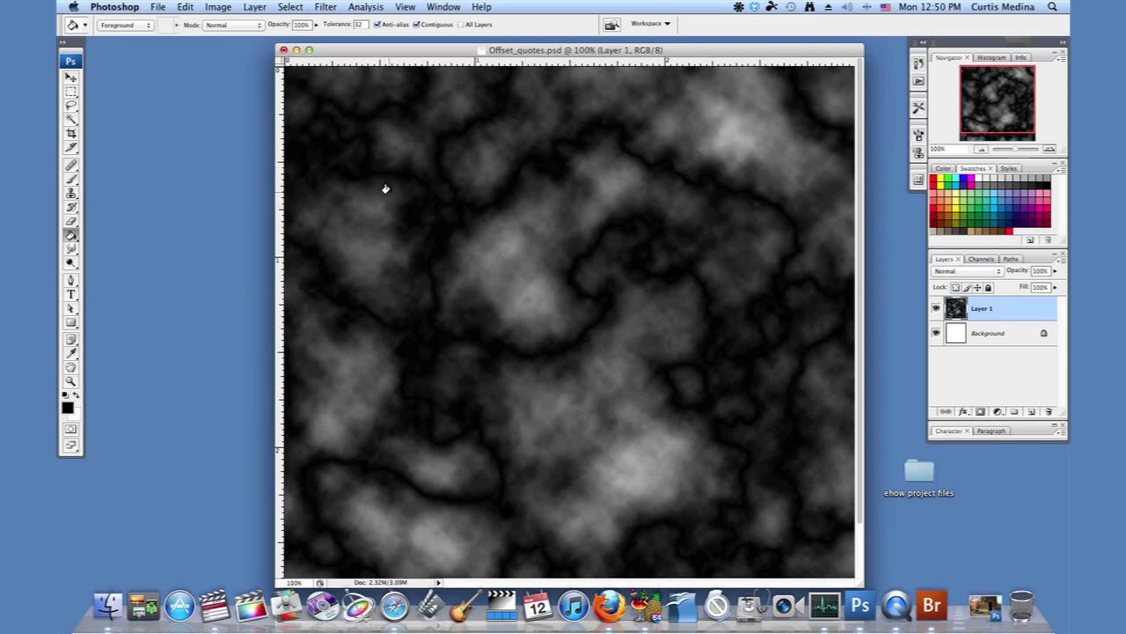
- Reapply Difference Clouds three more times, the last two with Cmd+F, for darker marble veins
click(327, 8)
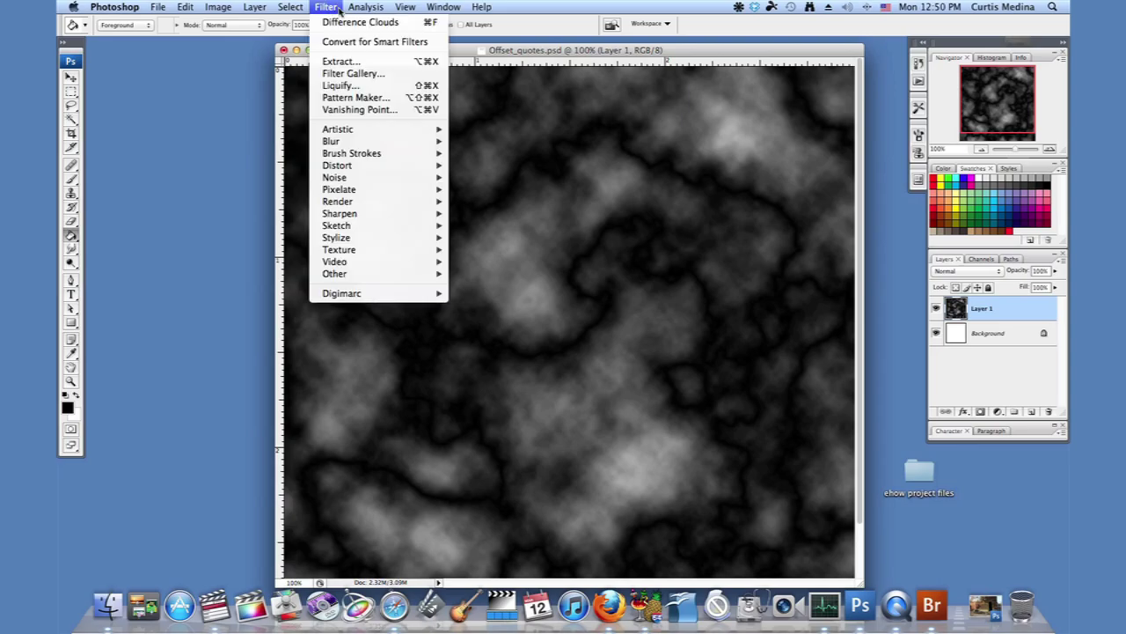
mouse_move(418, 8)
mouse_move(361, 8)
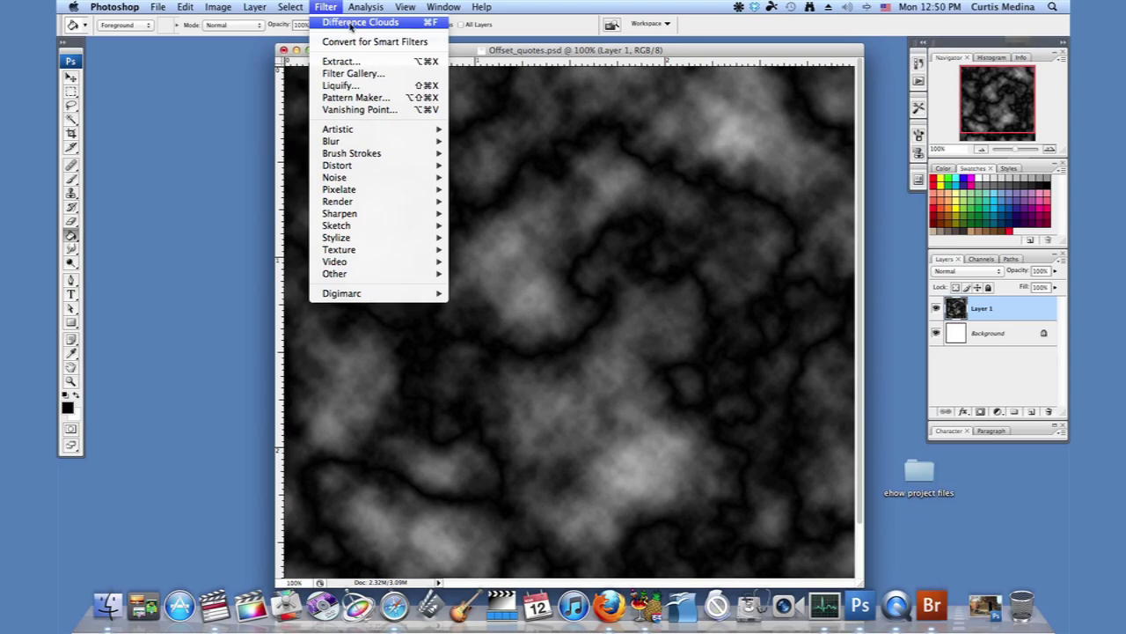
click(357, 24)
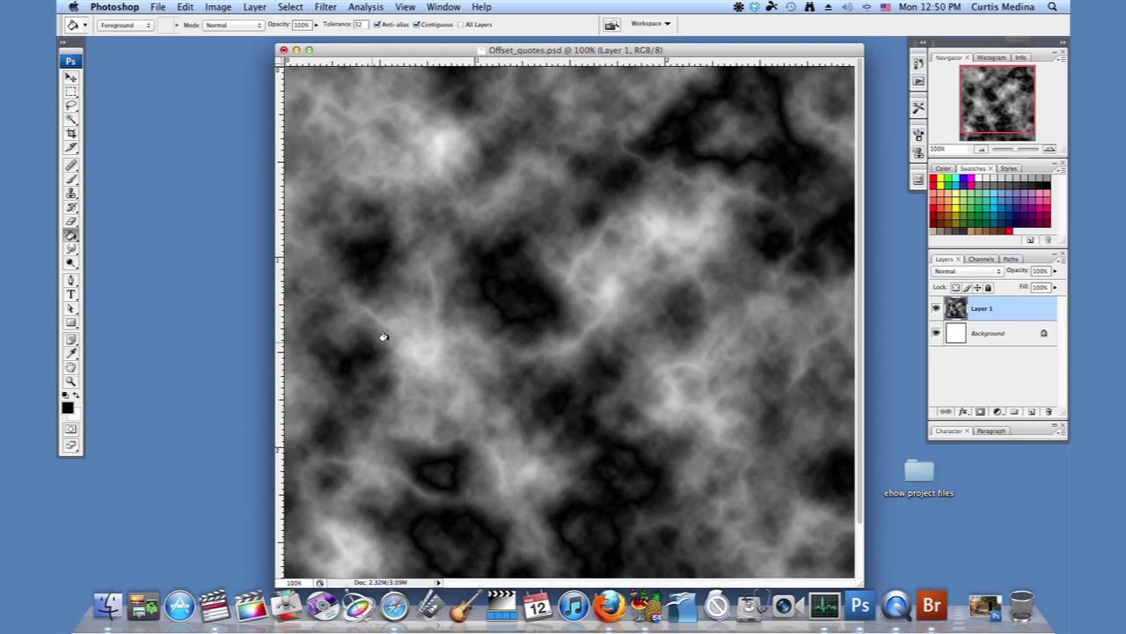
key(super+f)
key(super+f)
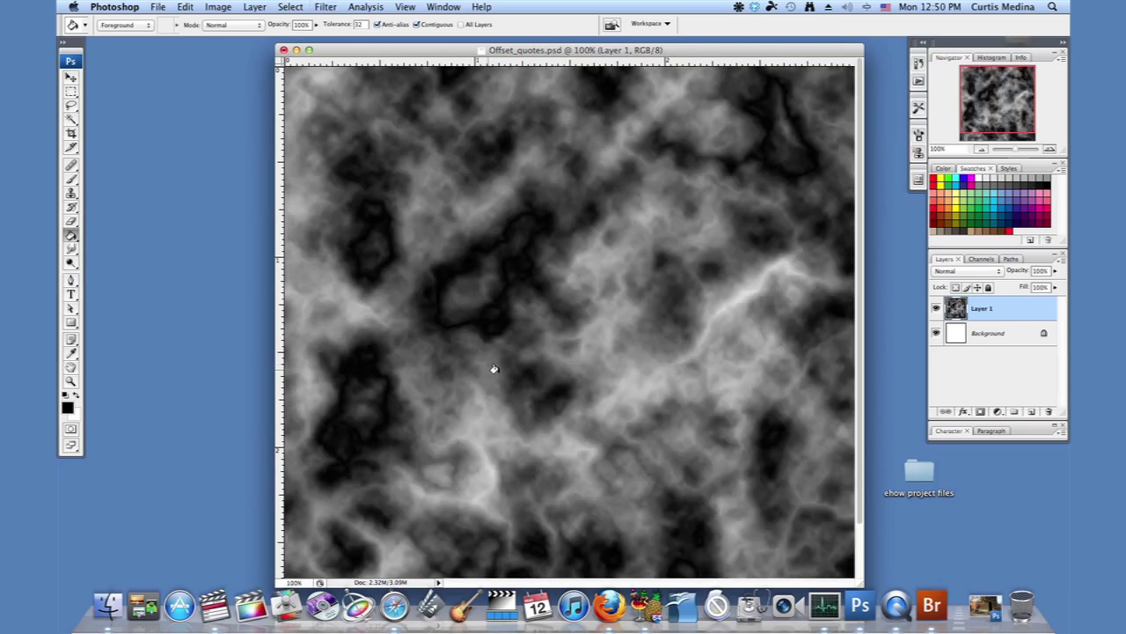
key(super+f)
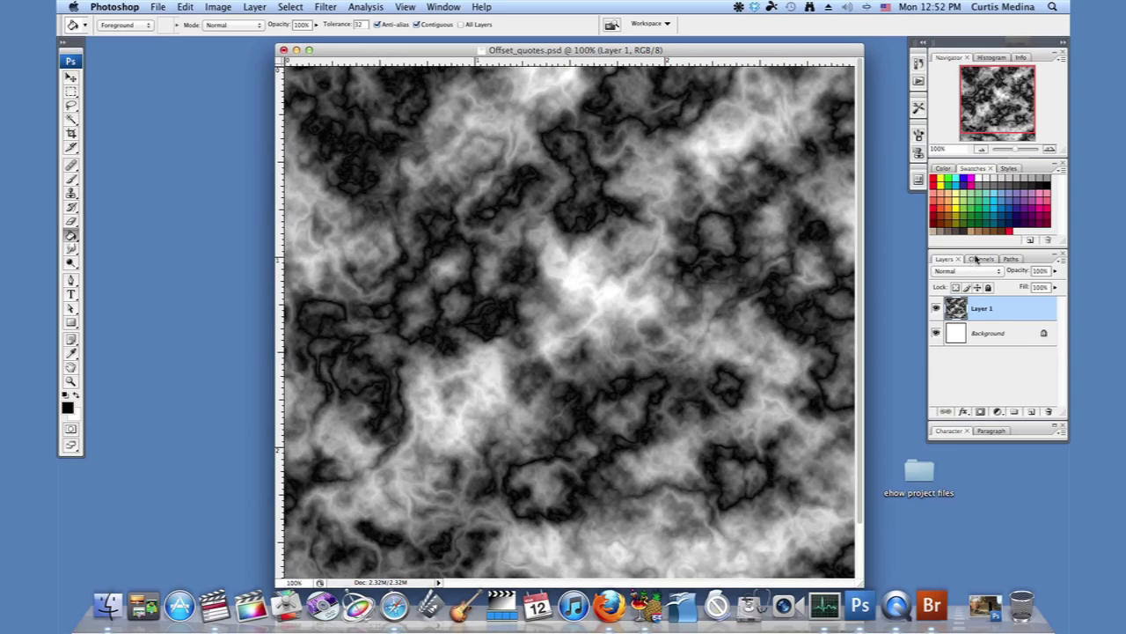
- Duplicate the Blue channel as a new channel named 'stone wall'
click(982, 259)
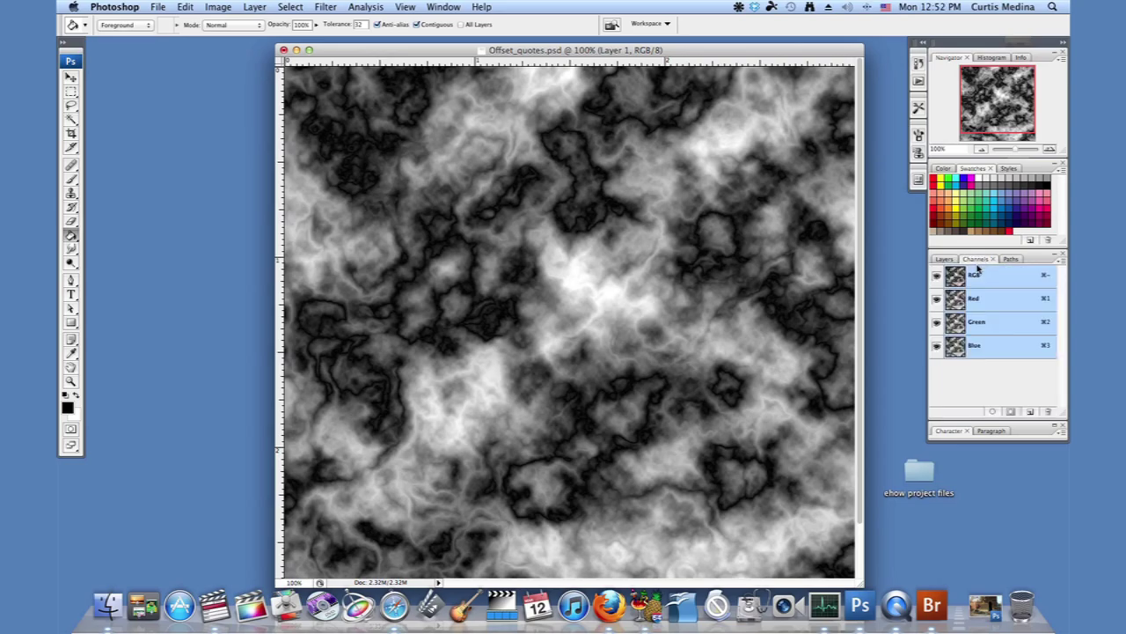
right_click(974, 349)
click(993, 347)
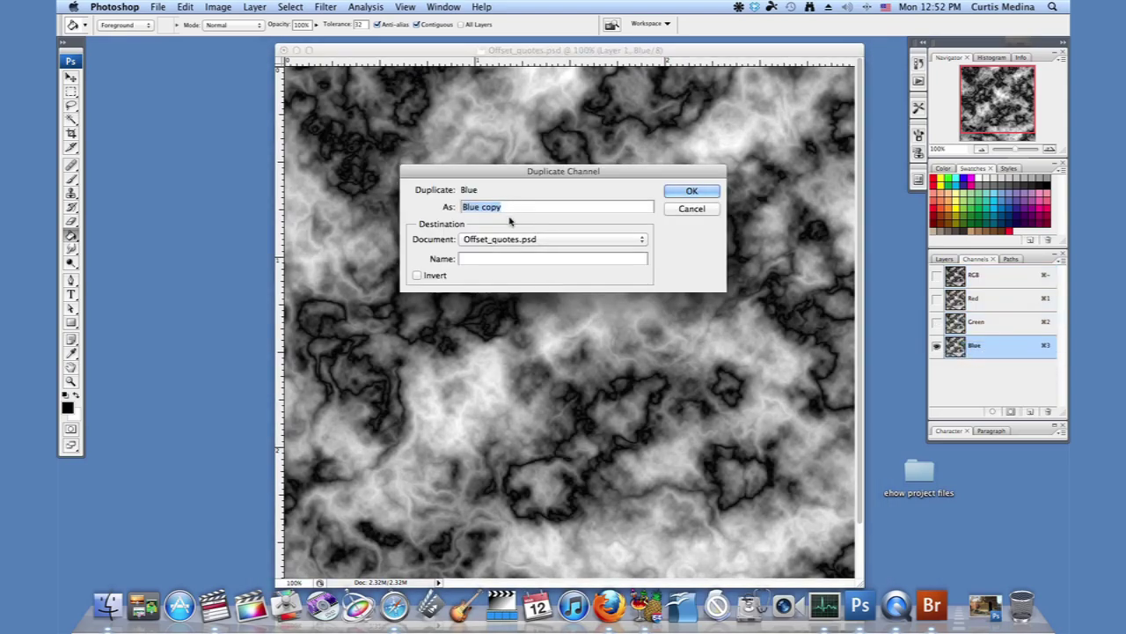
text(stone wall)
click(691, 193)
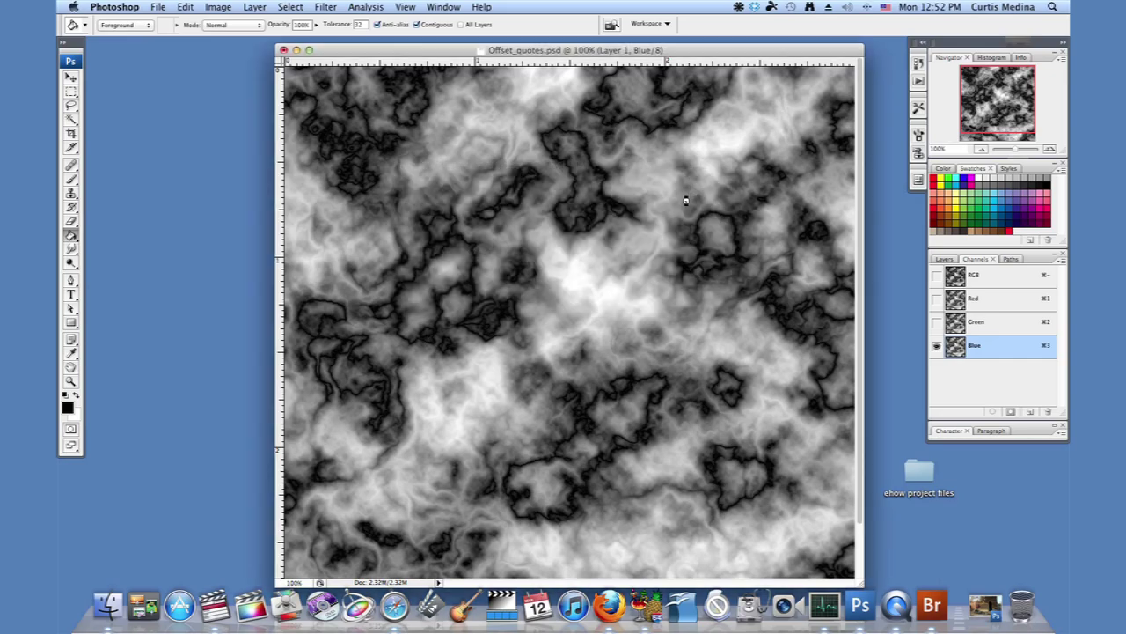
- Reselect the RGB composite and leave the stone wall channel hidden
click(974, 277)
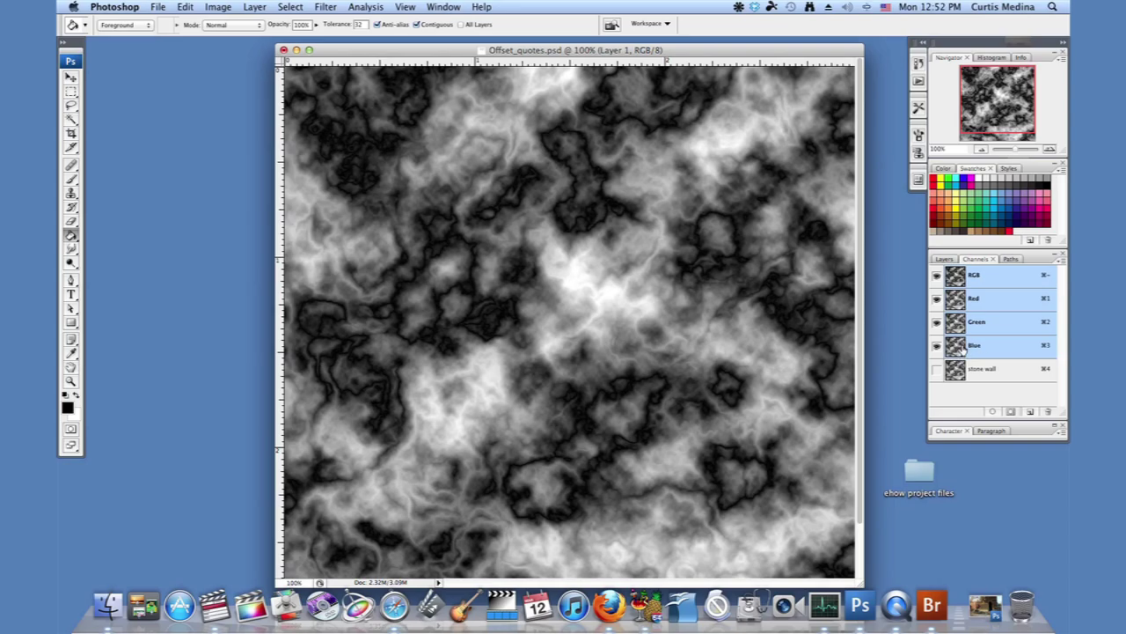
click(936, 370)
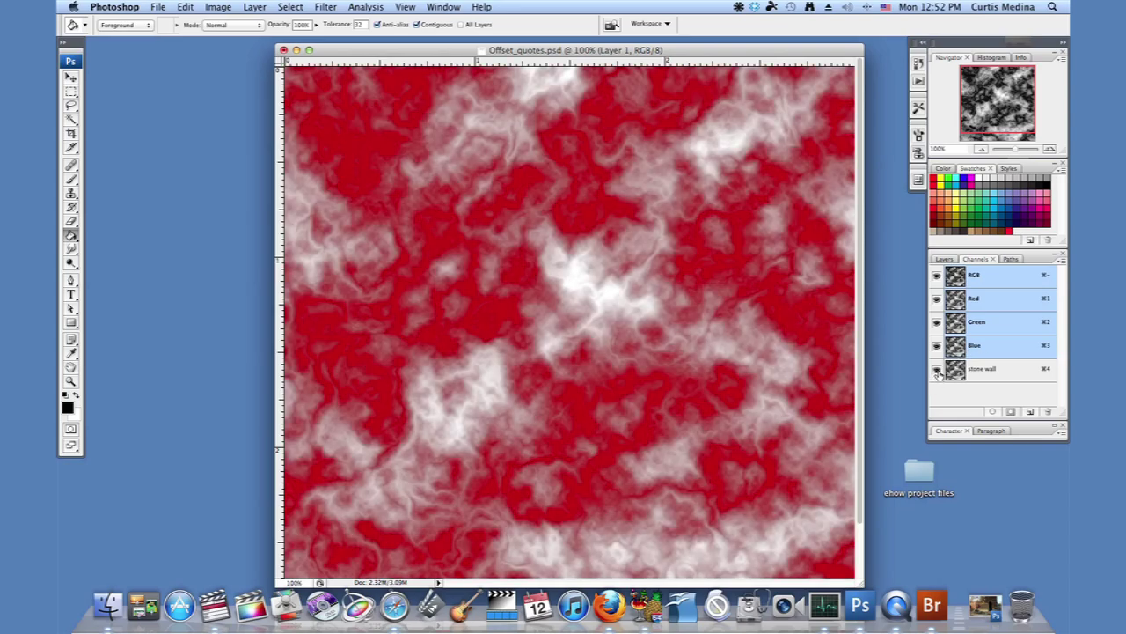
click(937, 370)
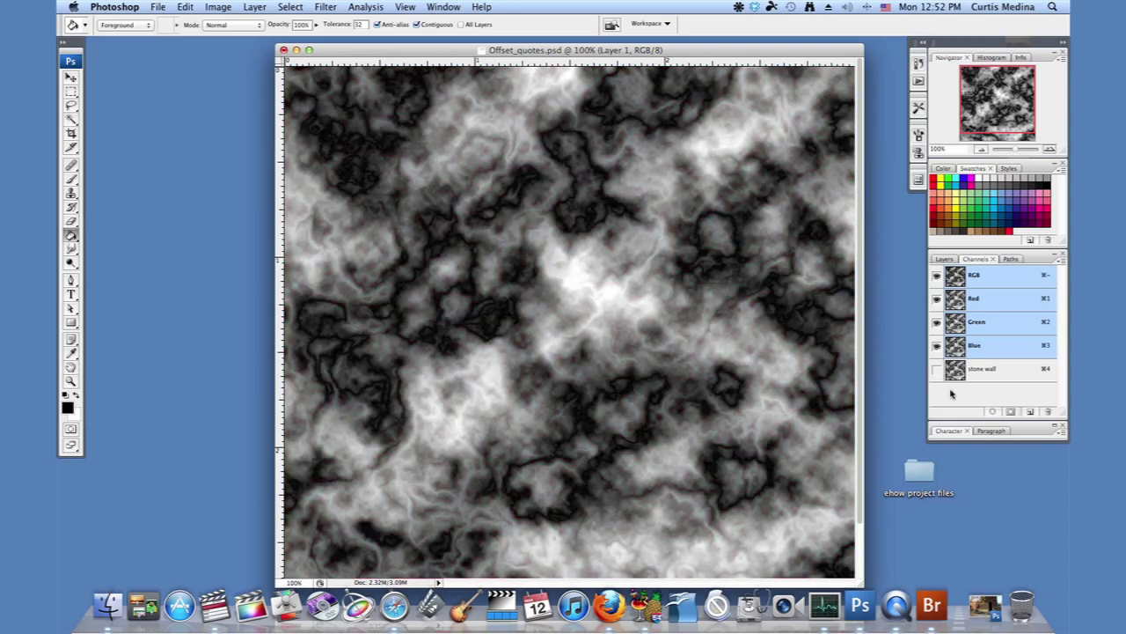
- Return to the Layers panel and open Filter > Render > Lighting Effects on Layer 1
click(945, 260)
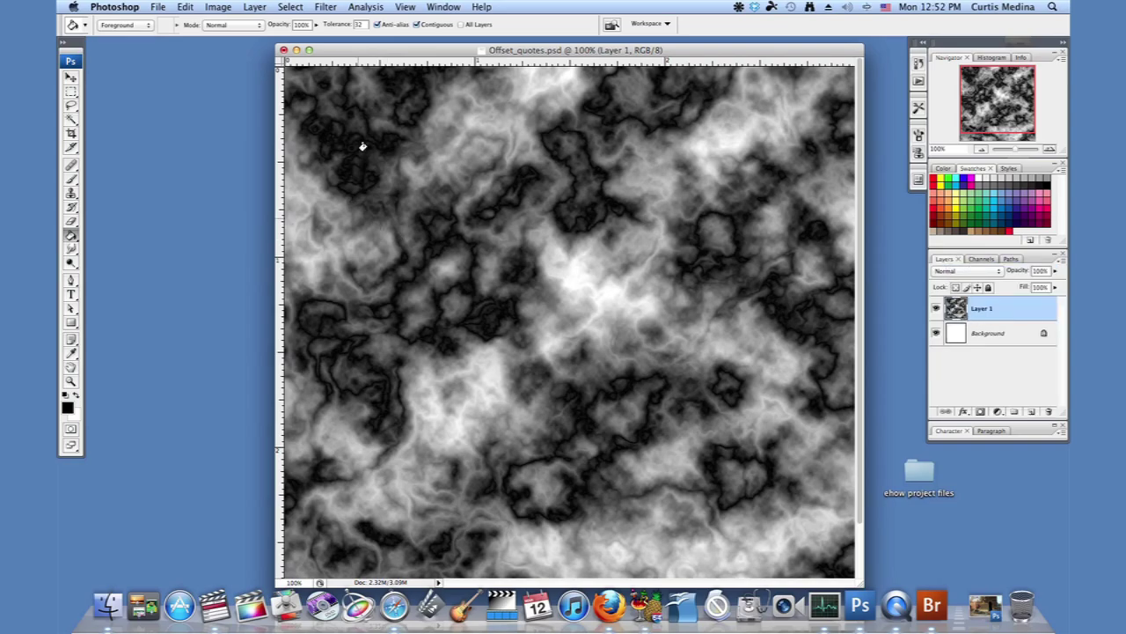
click(326, 7)
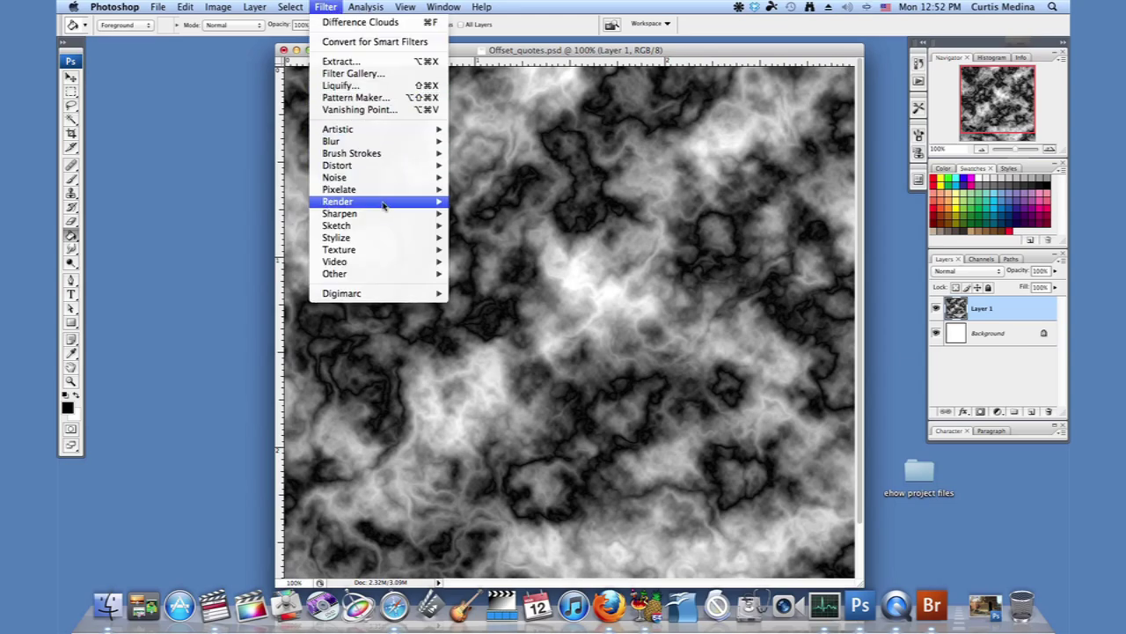
mouse_move(385, 205)
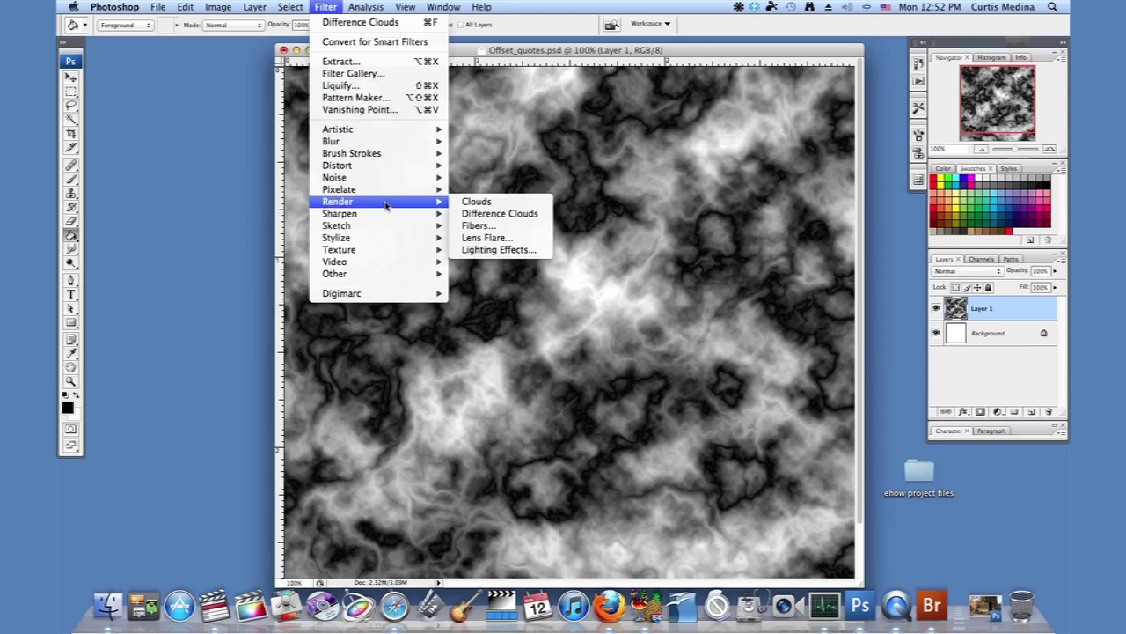
click(497, 249)
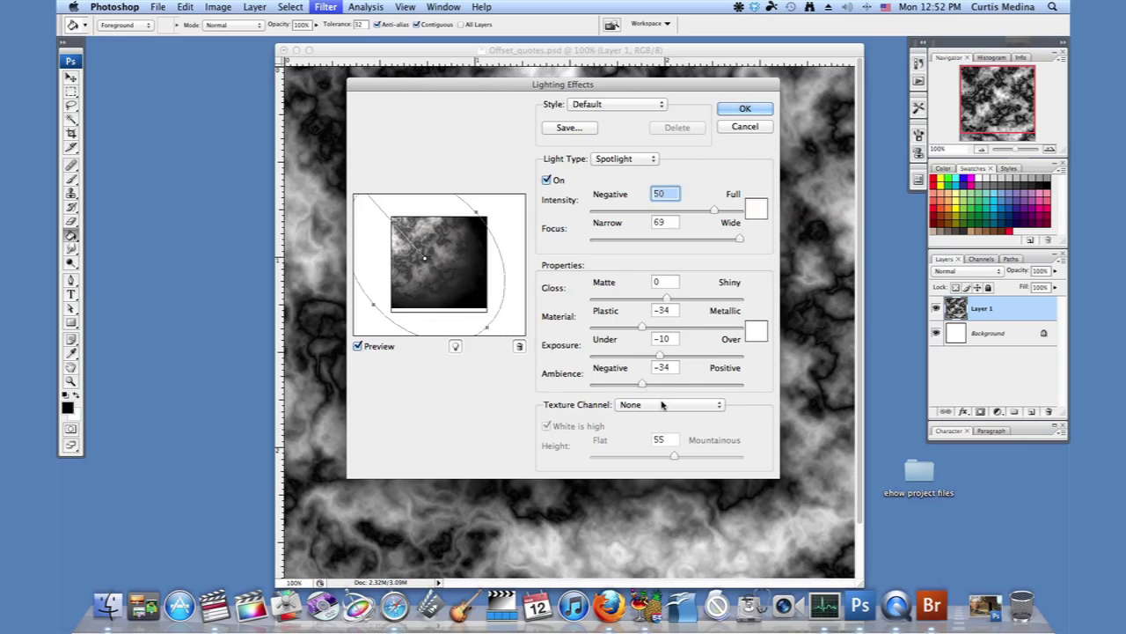
- Apply Lighting Effects to Layer 1 using the 'stone wall' channel as the texture
click(714, 410)
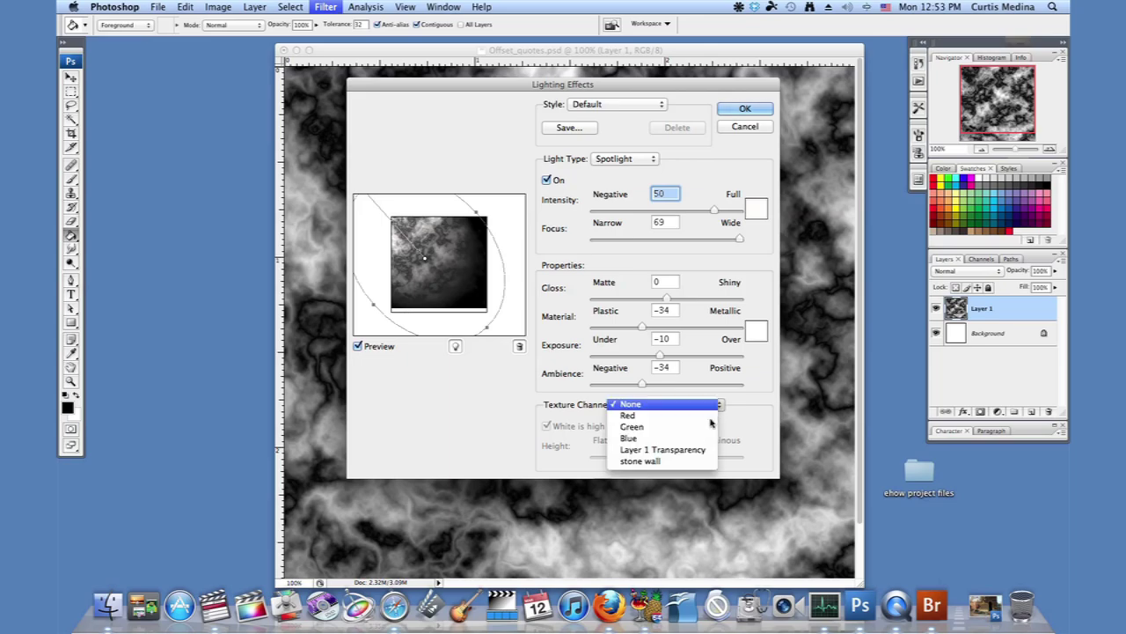
click(650, 465)
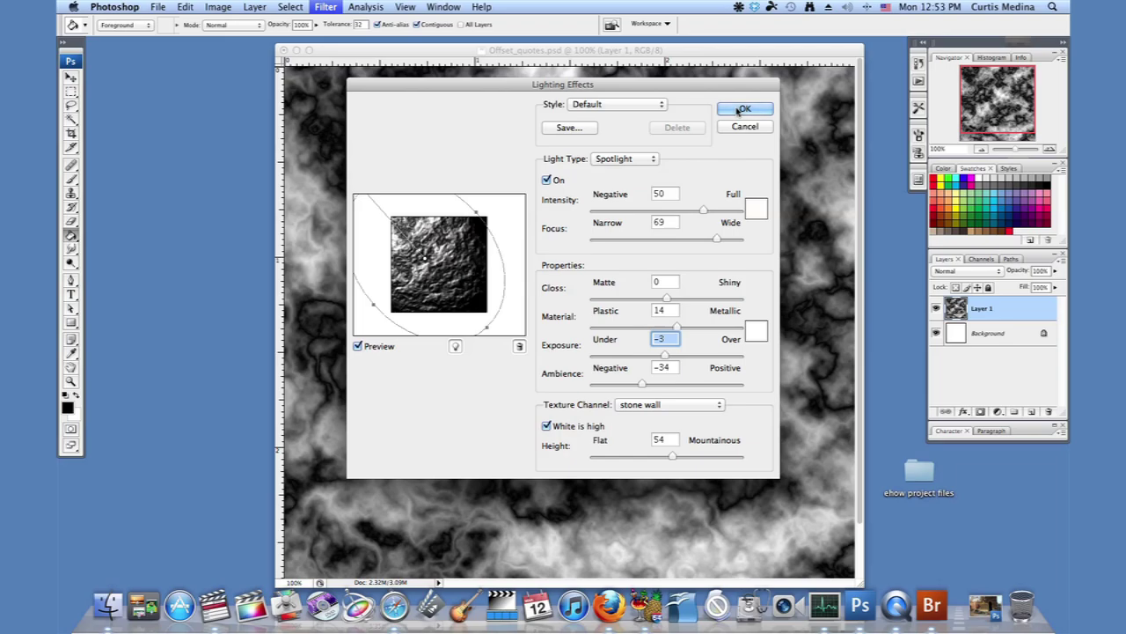
click(739, 110)
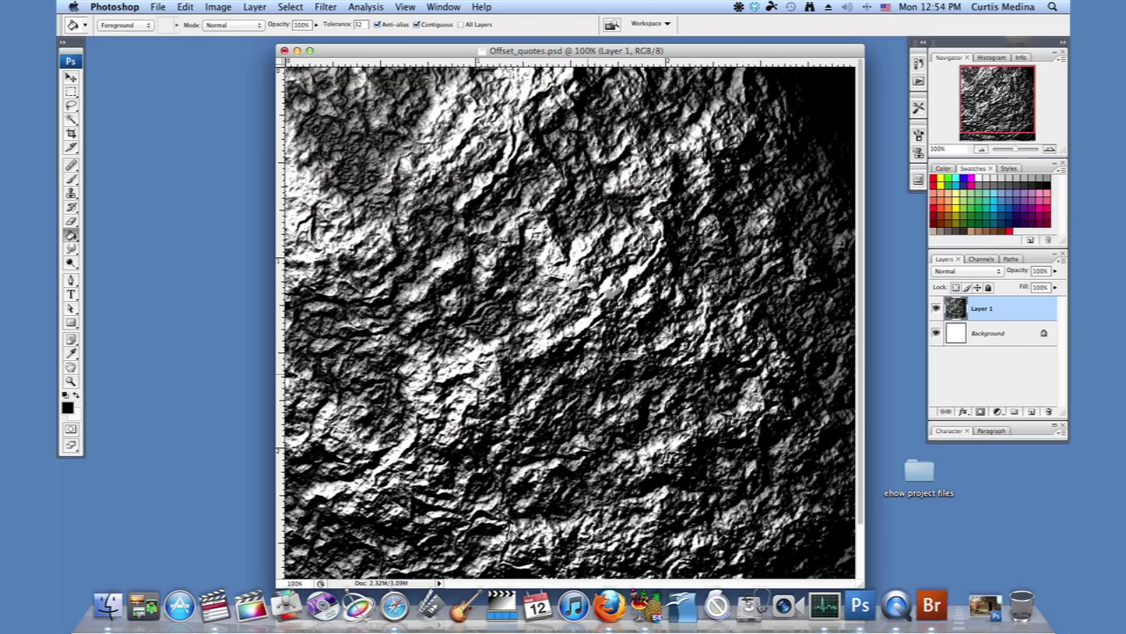
- Open the Filter > Texture > Mosaic Tiles dialog on the stone layer
click(327, 8)
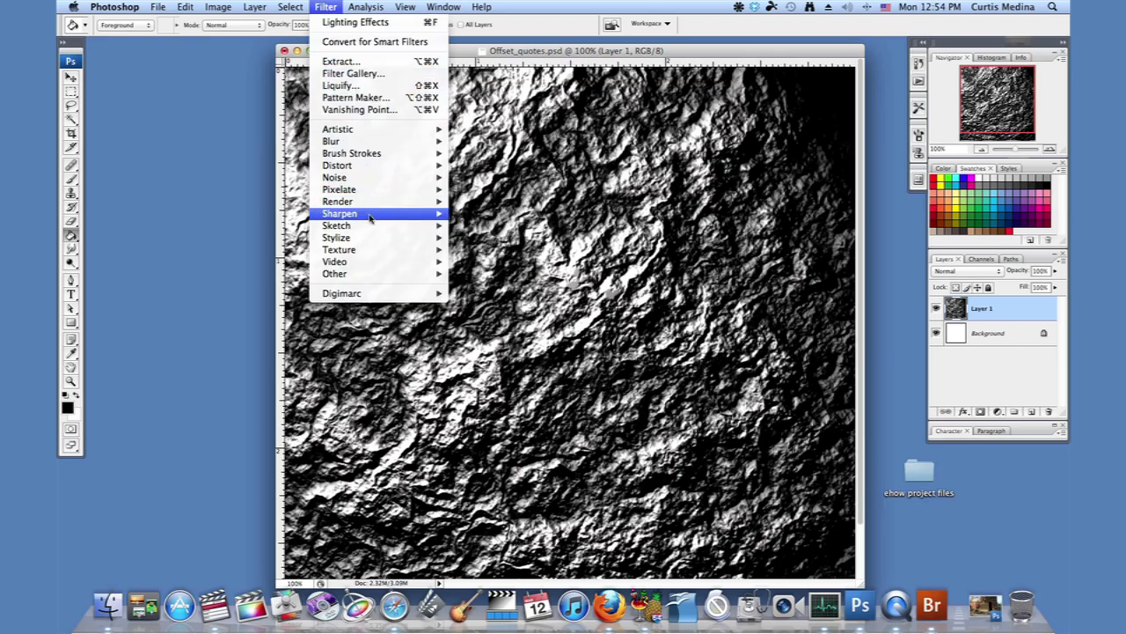
mouse_move(372, 250)
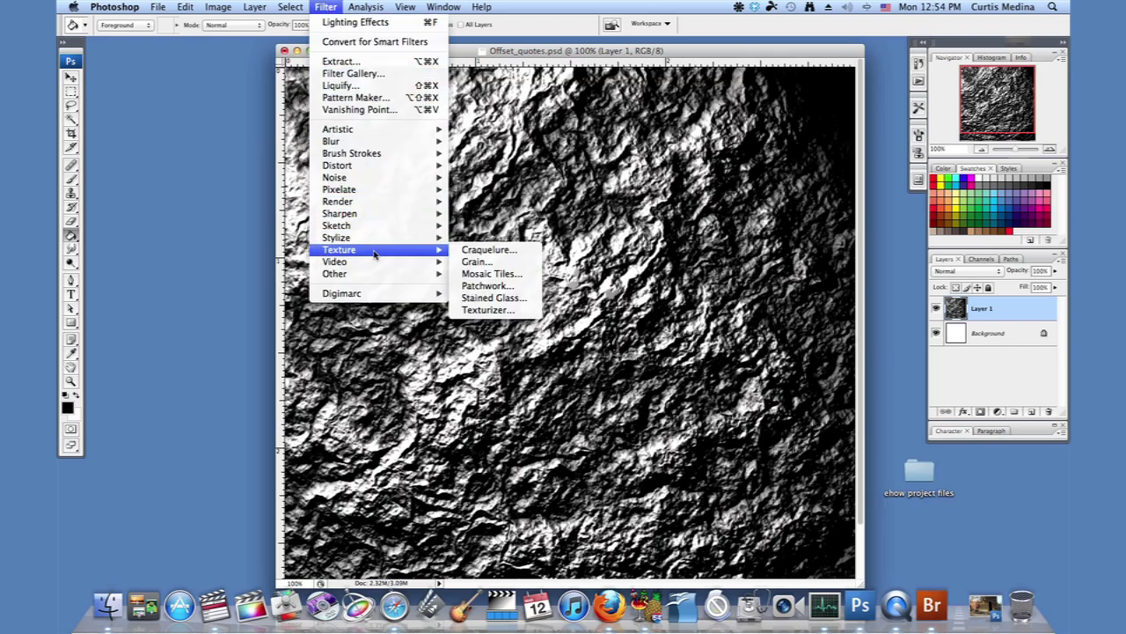
click(492, 274)
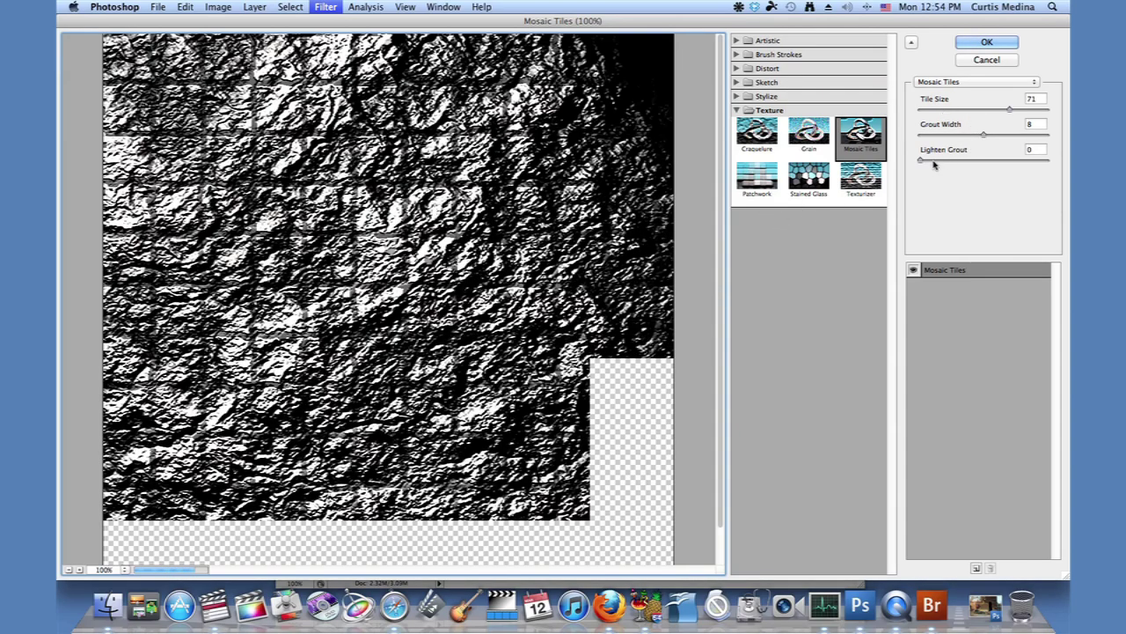
- Apply Mosaic Tiles with Tile Size 81, Grout Width 7 and Lighten Grout 0
mouse_move(921, 161)
mouse_down()
mouse_move(1018, 162)
mouse_move(906, 169)
mouse_up()
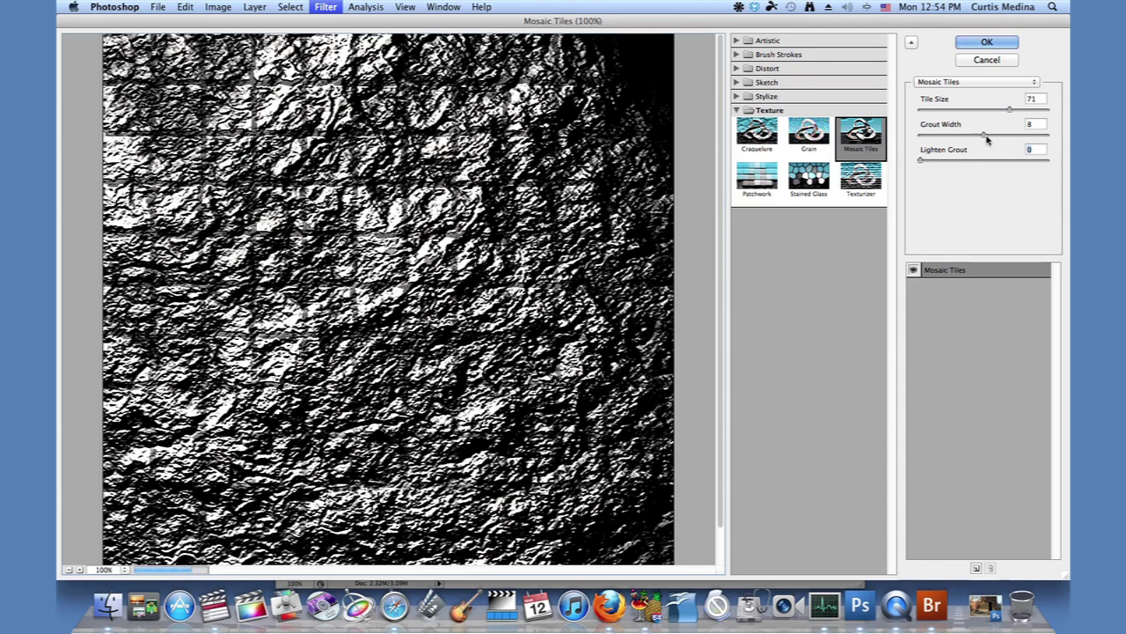
mouse_move(987, 139)
mouse_down()
mouse_move(952, 144)
mouse_move(975, 128)
mouse_up()
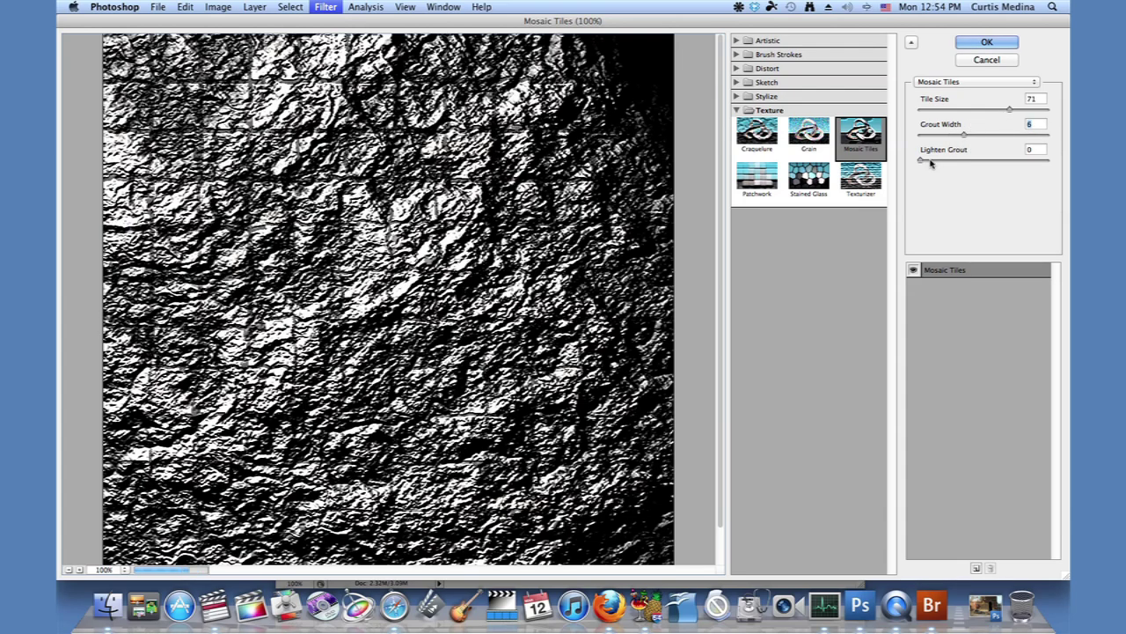
click(922, 161)
drag(1010, 109, 915, 167)
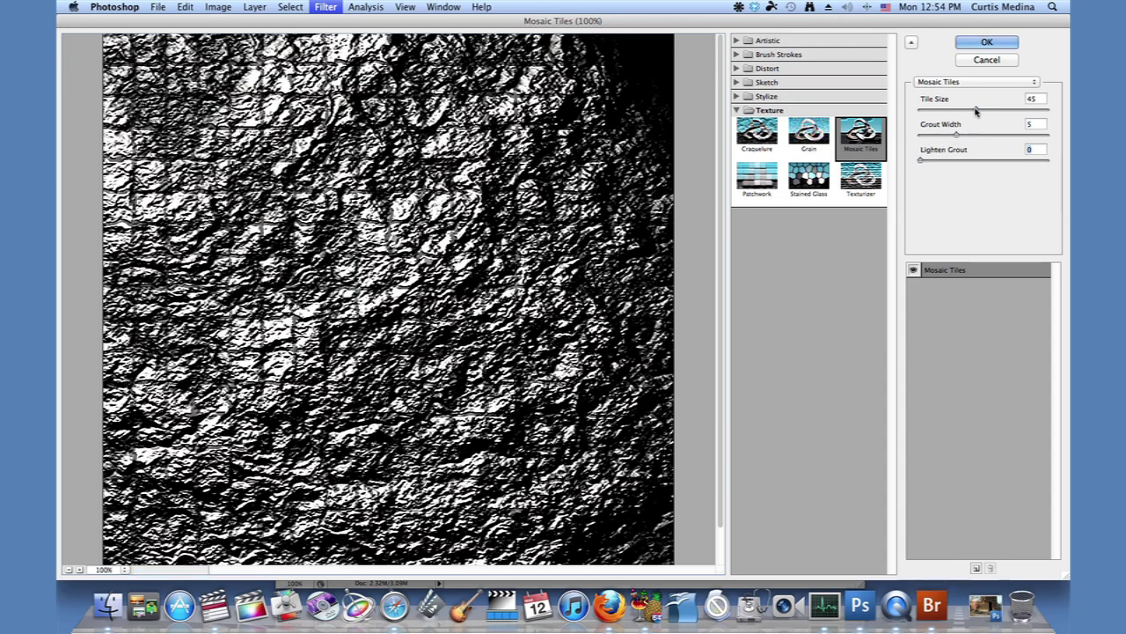
drag(975, 110, 988, 113)
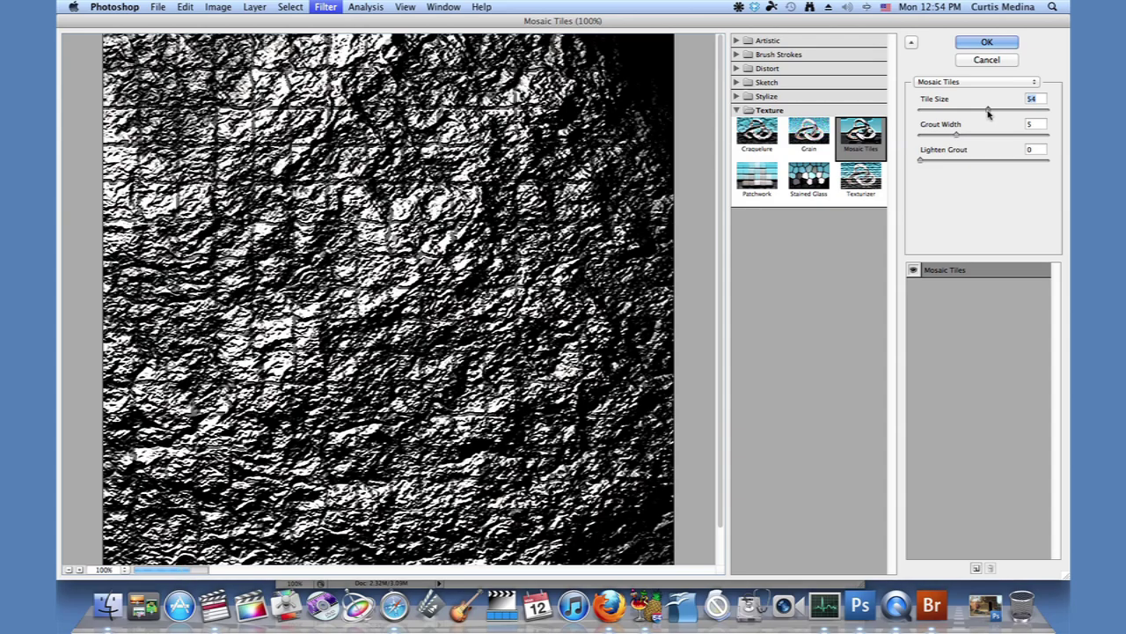
drag(988, 113, 1016, 113)
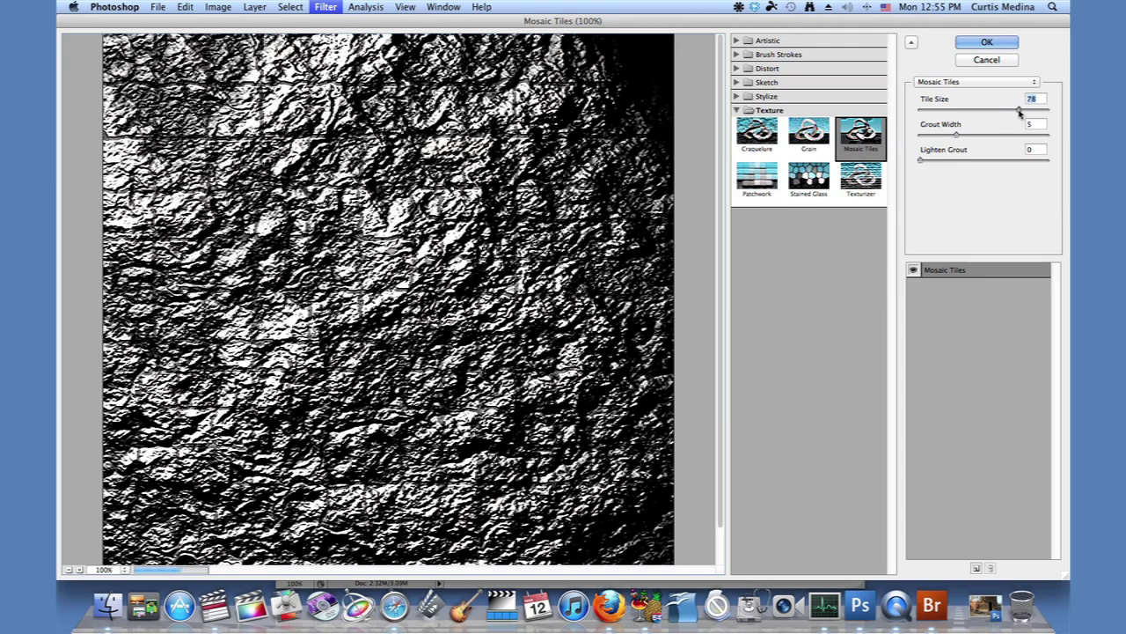
drag(1018, 113, 1023, 112)
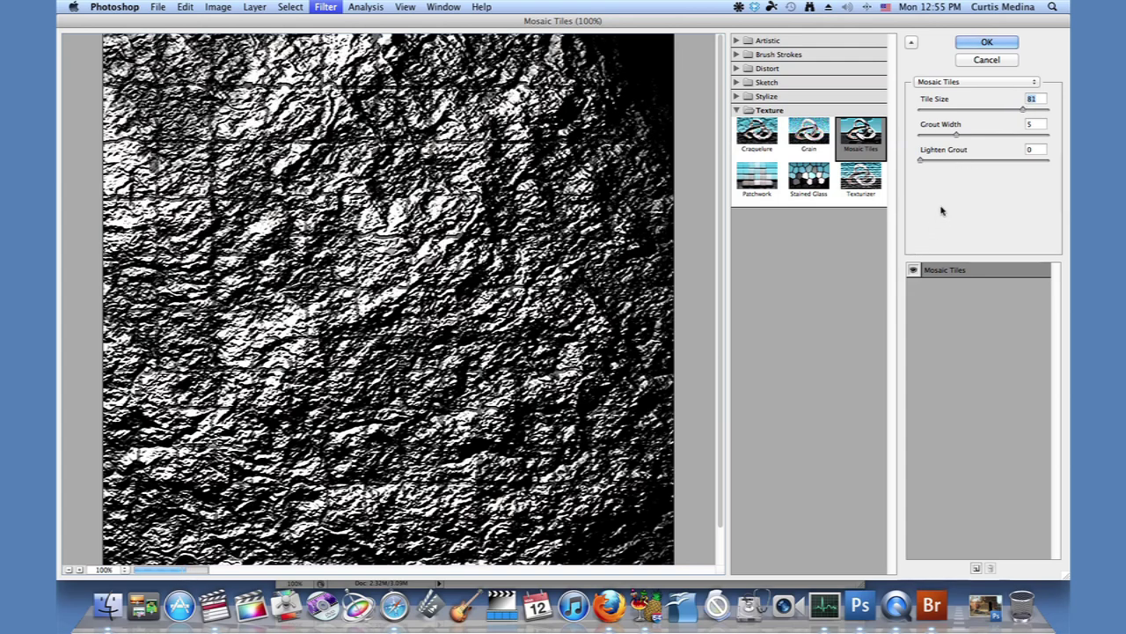
click(957, 135)
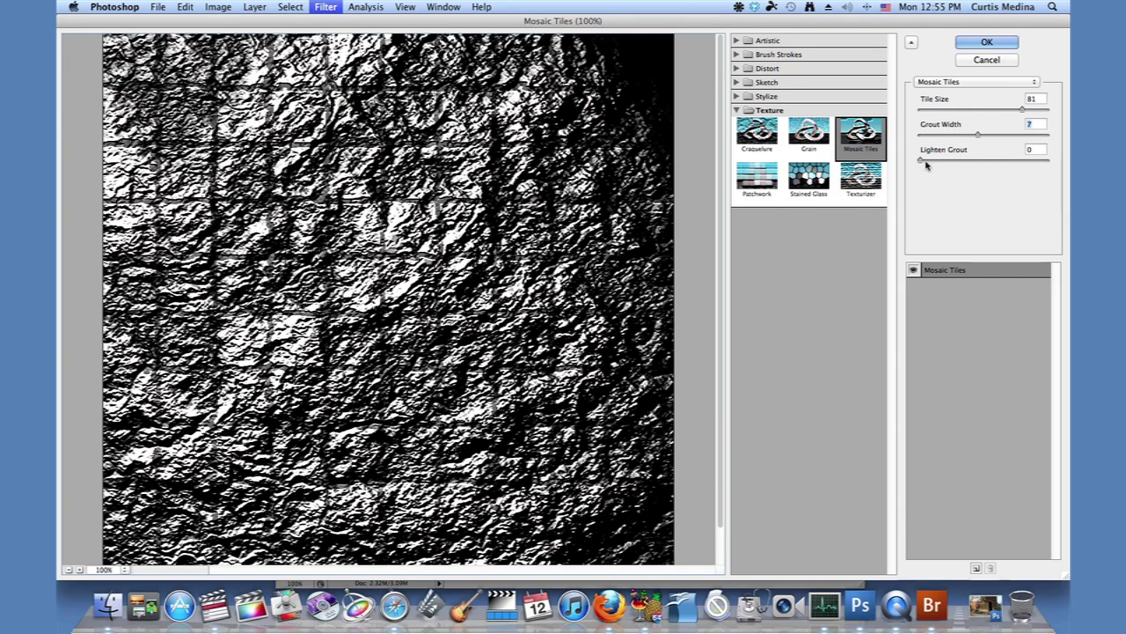
drag(922, 161, 995, 158)
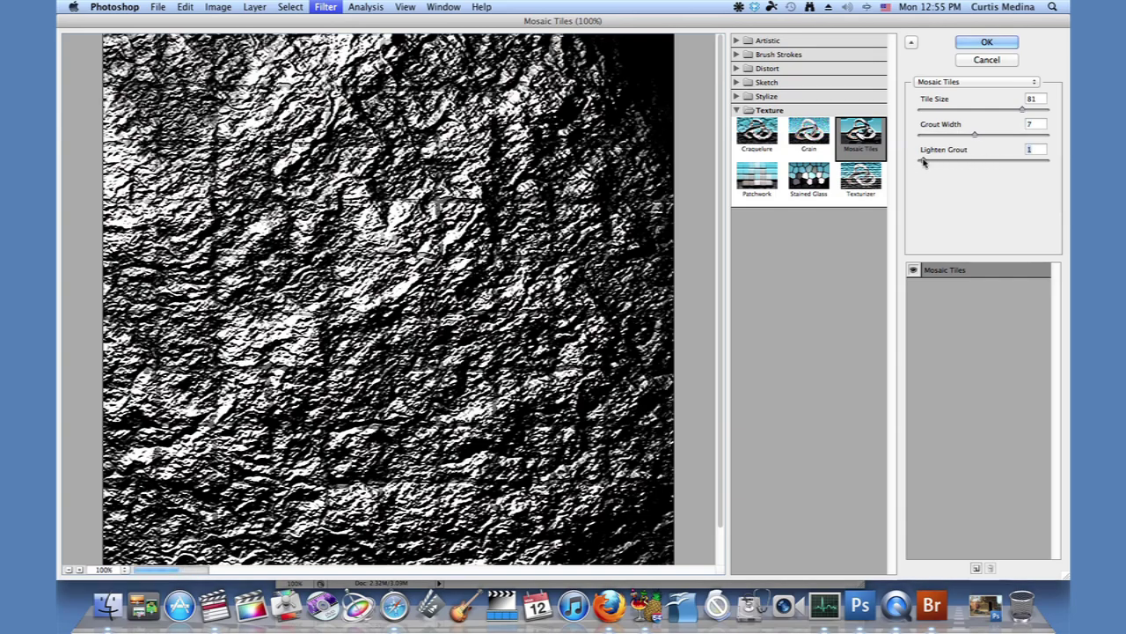
drag(923, 161, 912, 159)
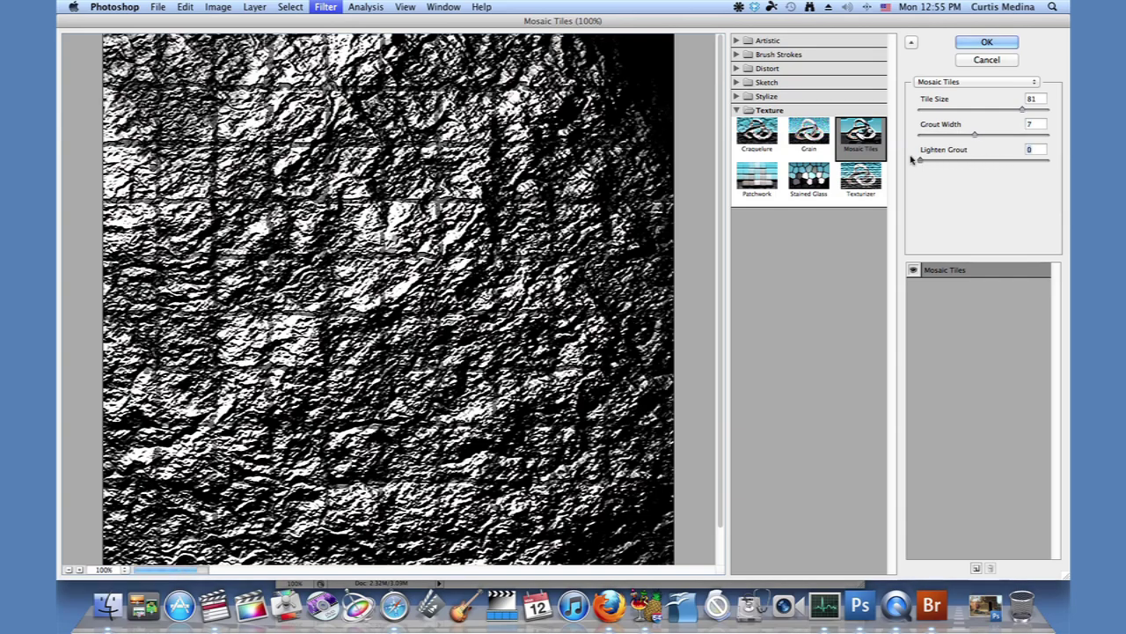
click(984, 43)
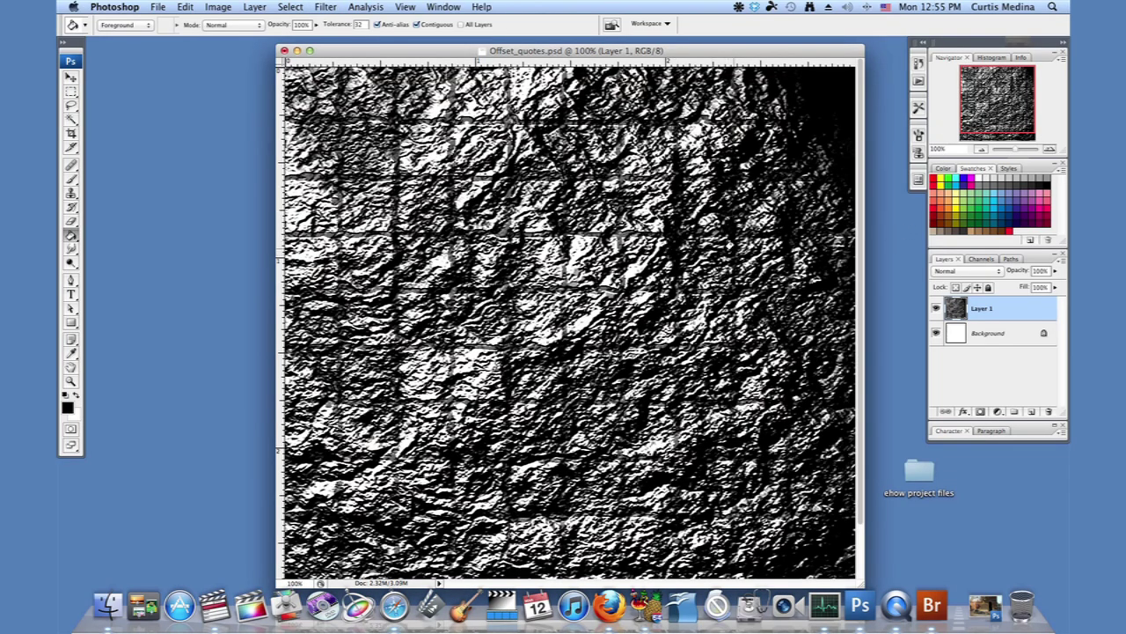
click(326, 7)
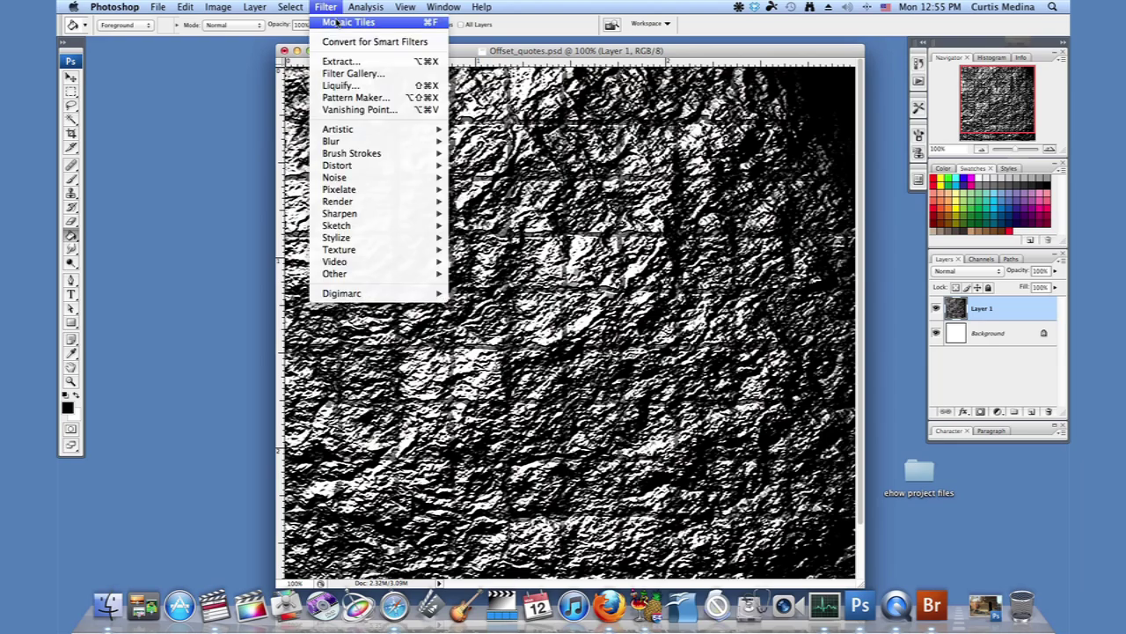
click(346, 24)
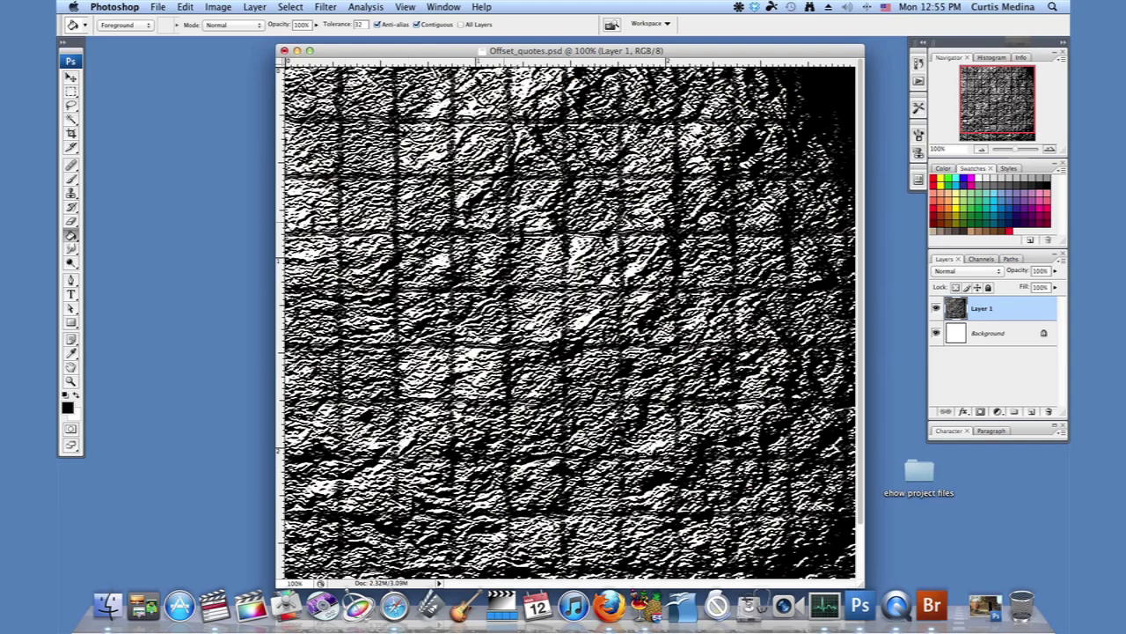
key(super+z)
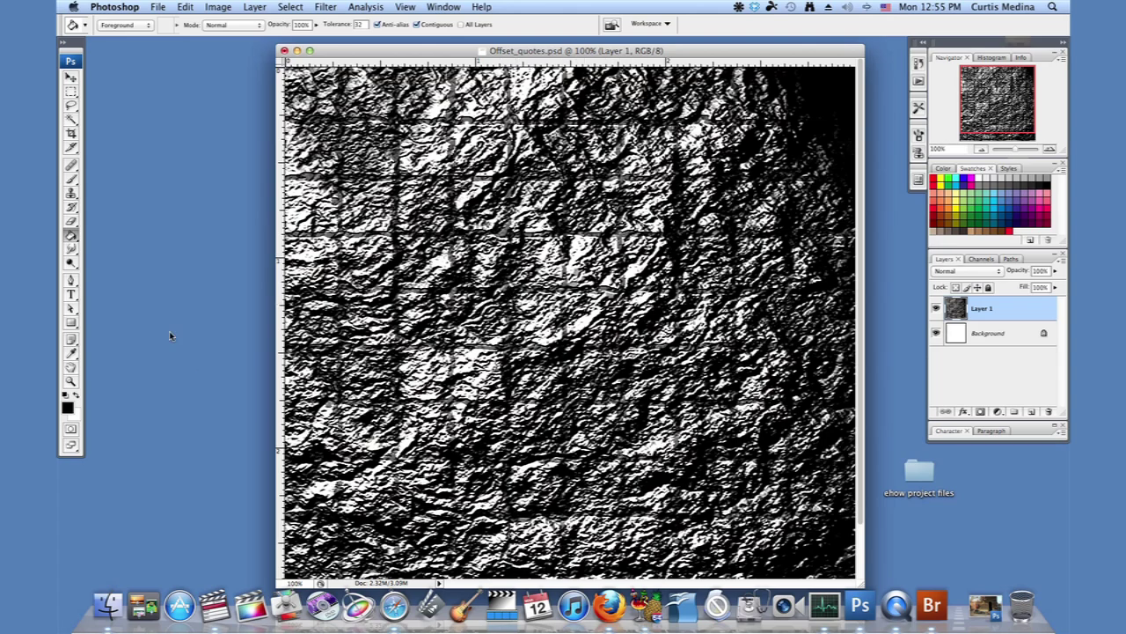
- Select the Brush tool in the toolbox
click(71, 179)
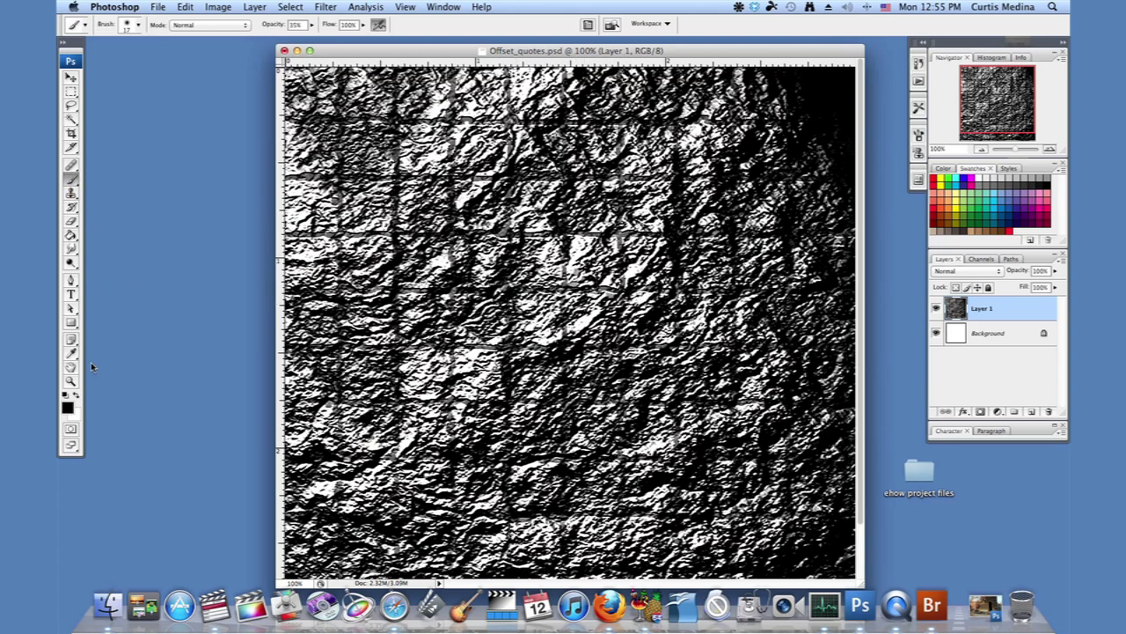